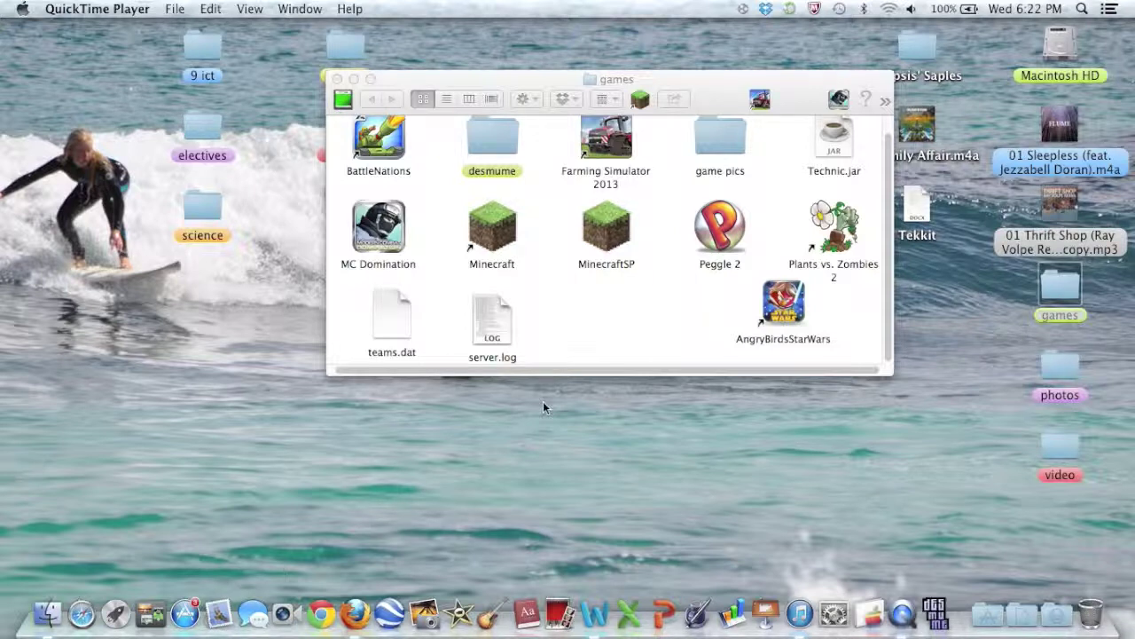
# Step: Open the desmume folder inside games and look at the UnRarX extractor, closing its window again
pyautogui.doubleClick(501, 133)
pyautogui.doubleClick(501, 133)
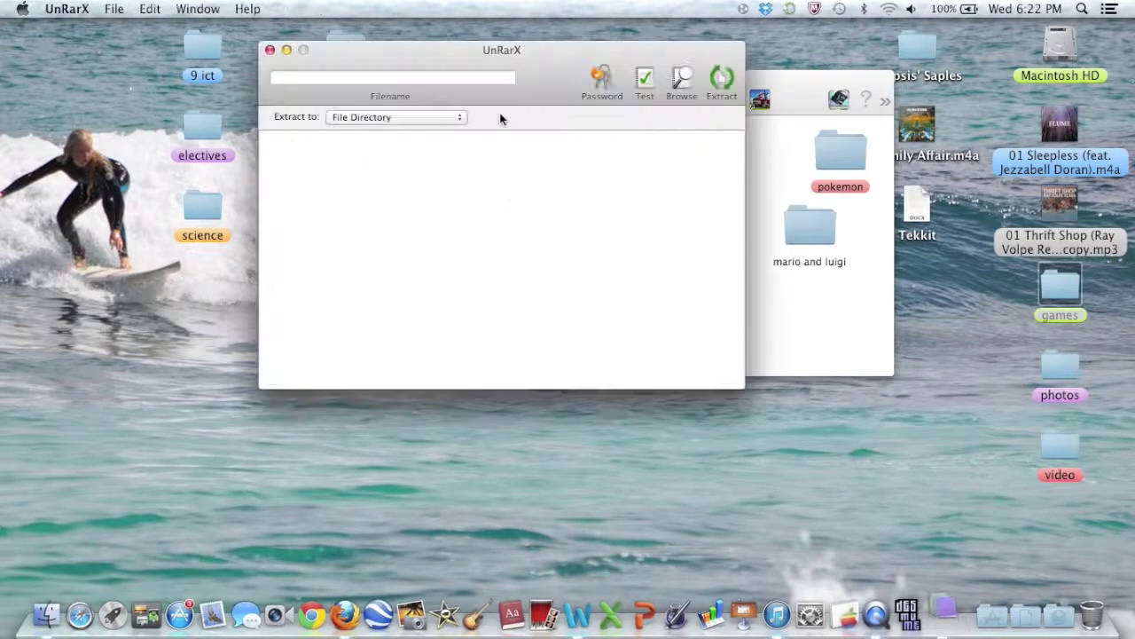
pyautogui.click(270, 50)
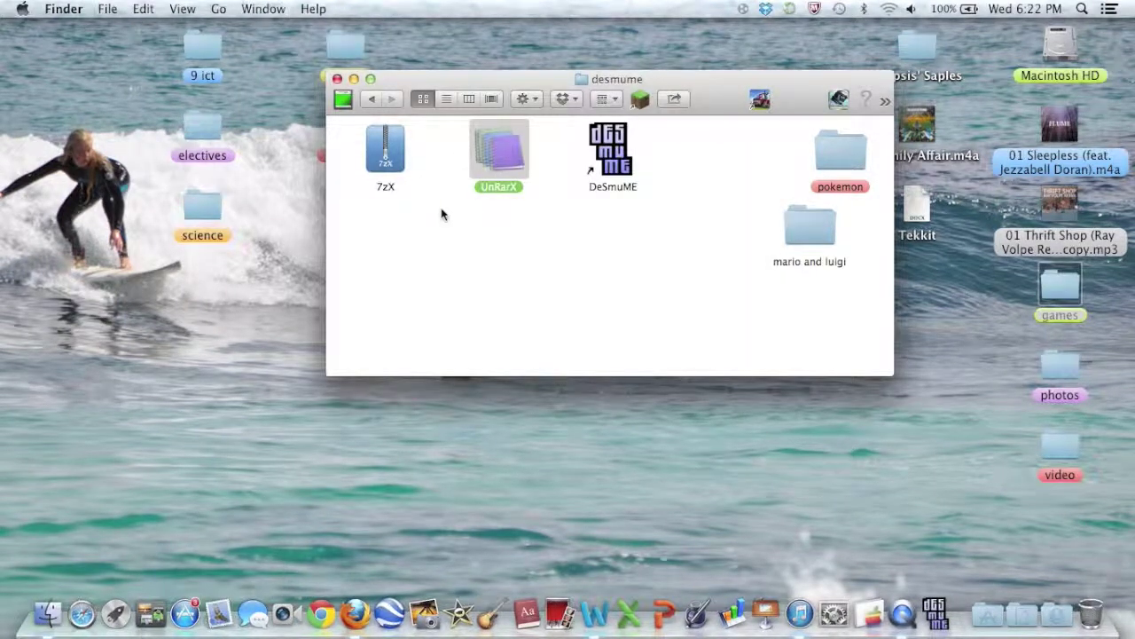
# Step: Line up the mario and luigi folder under the pokemon folder and check the pokemon folder's contents before returning to desmume
pyautogui.moveTo(789, 229); pyautogui.dragTo(820, 232)
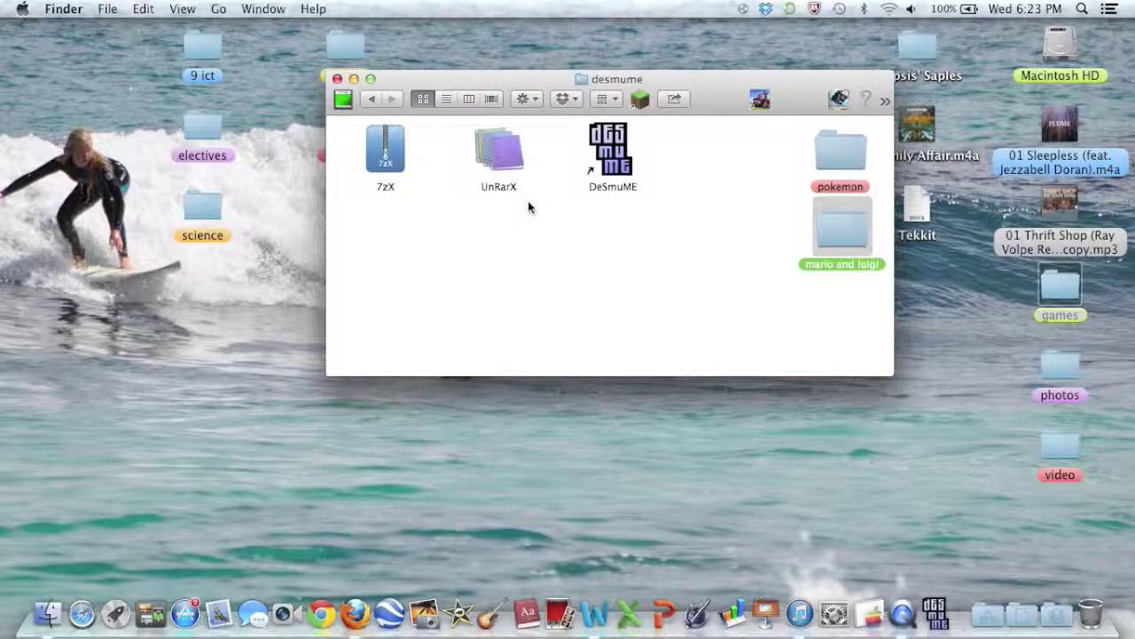
pyautogui.doubleClick(827, 163)
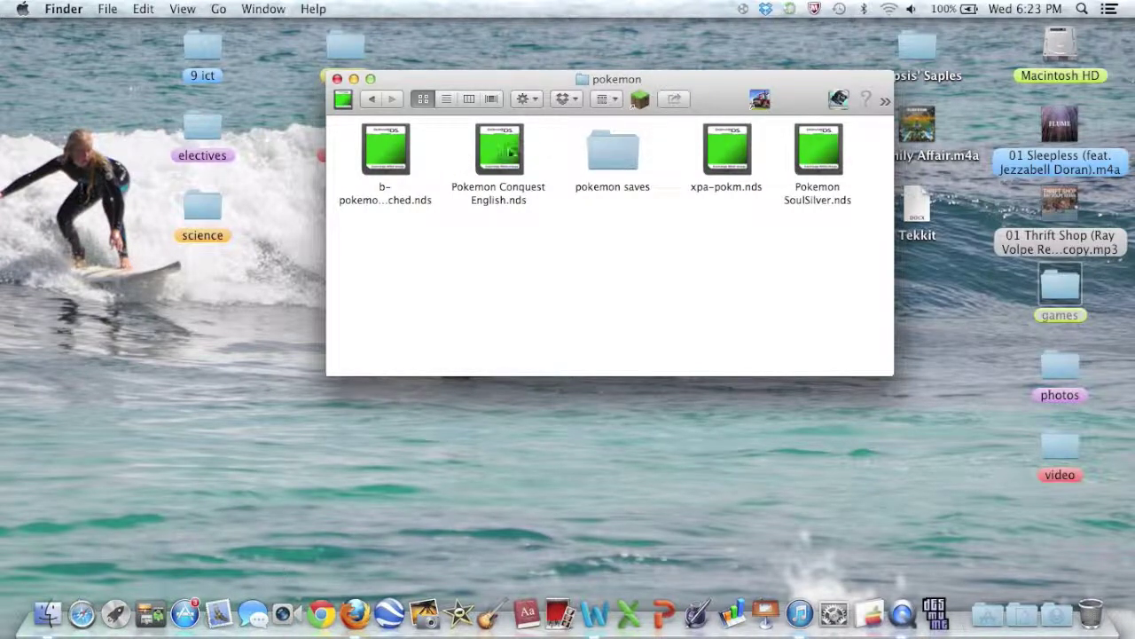
pyautogui.click(371, 99)
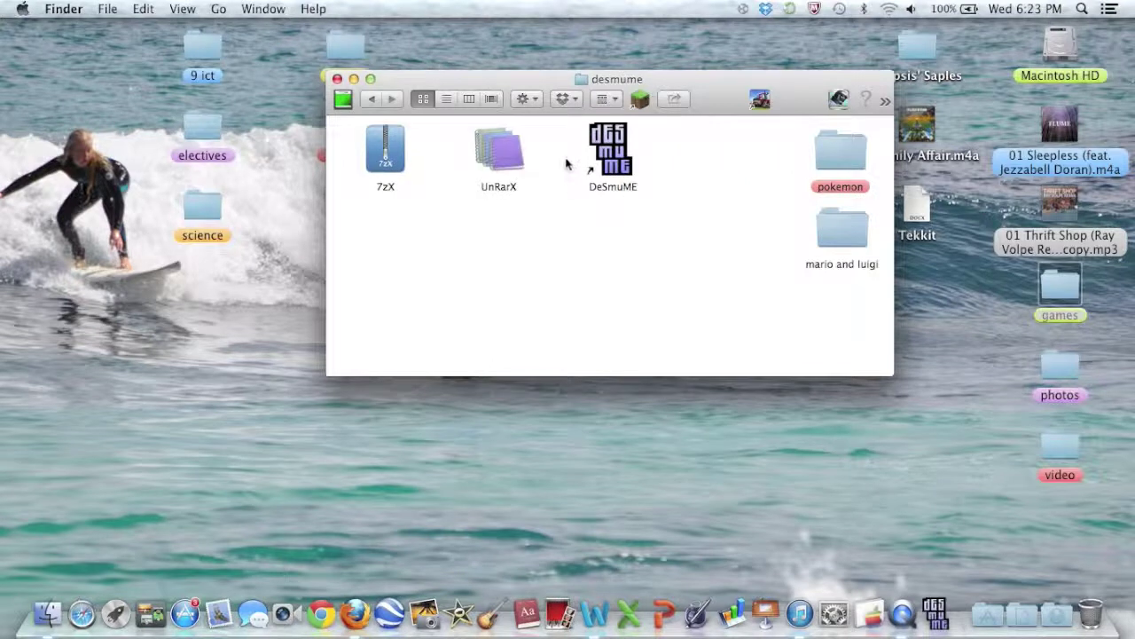
# Step: Launch DeSmuME from the desmume folder, enlarge its window with Zoom and move it to the middle of the desktop
pyautogui.click(604, 147)
pyautogui.doubleClick(604, 147)
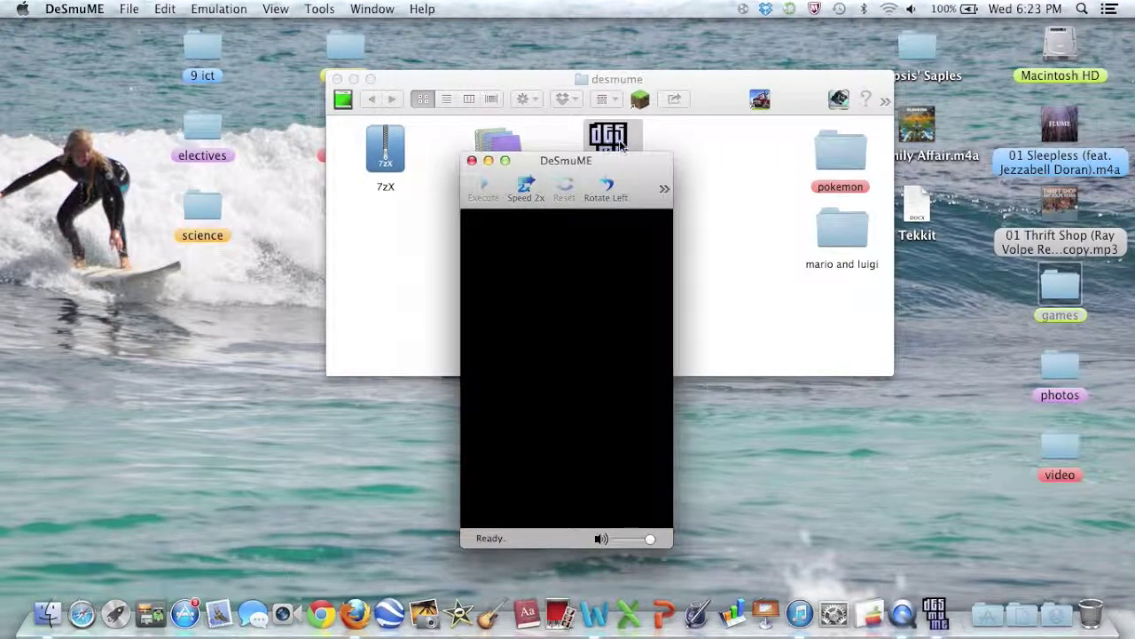
pyautogui.moveTo(635, 188); pyautogui.dragTo(773, 225)
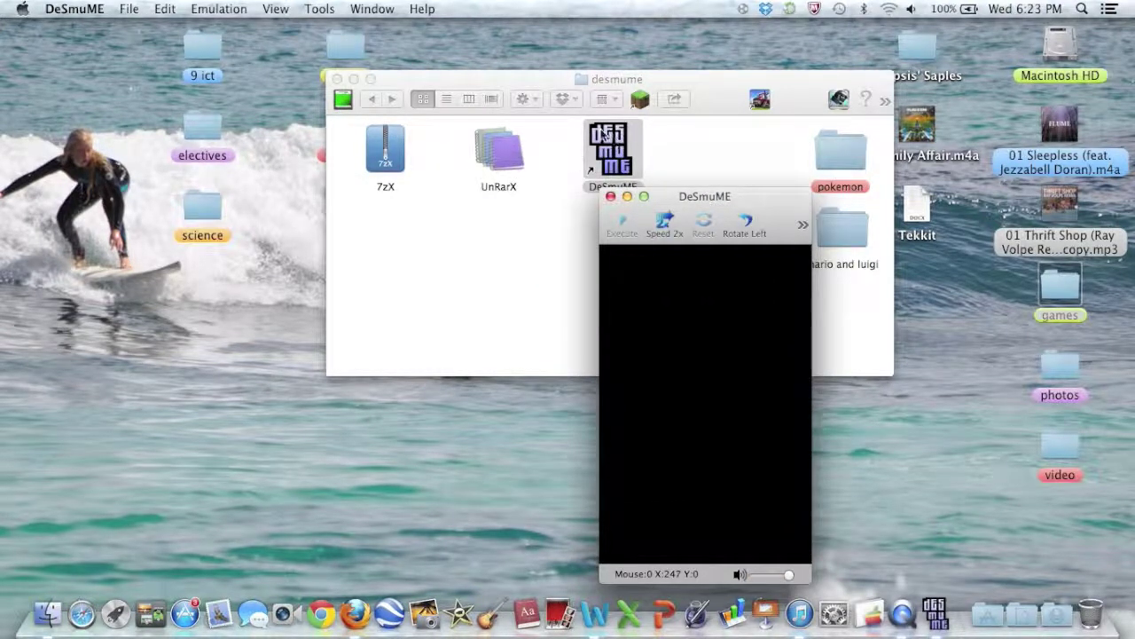
pyautogui.moveTo(679, 206); pyautogui.dragTo(676, 102)
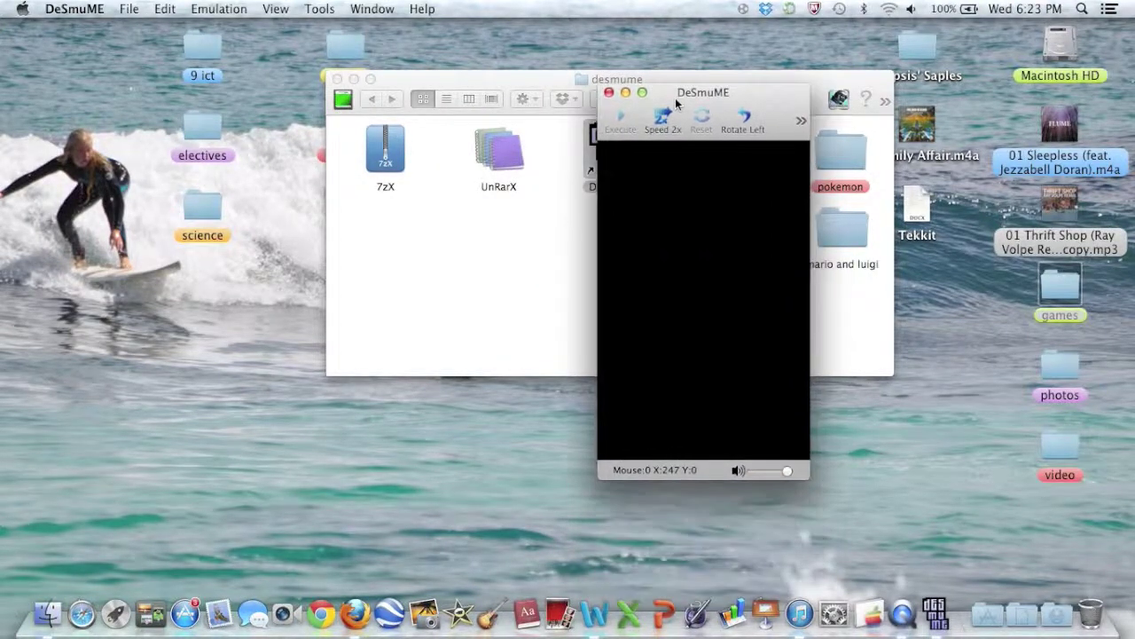
pyautogui.click(372, 8)
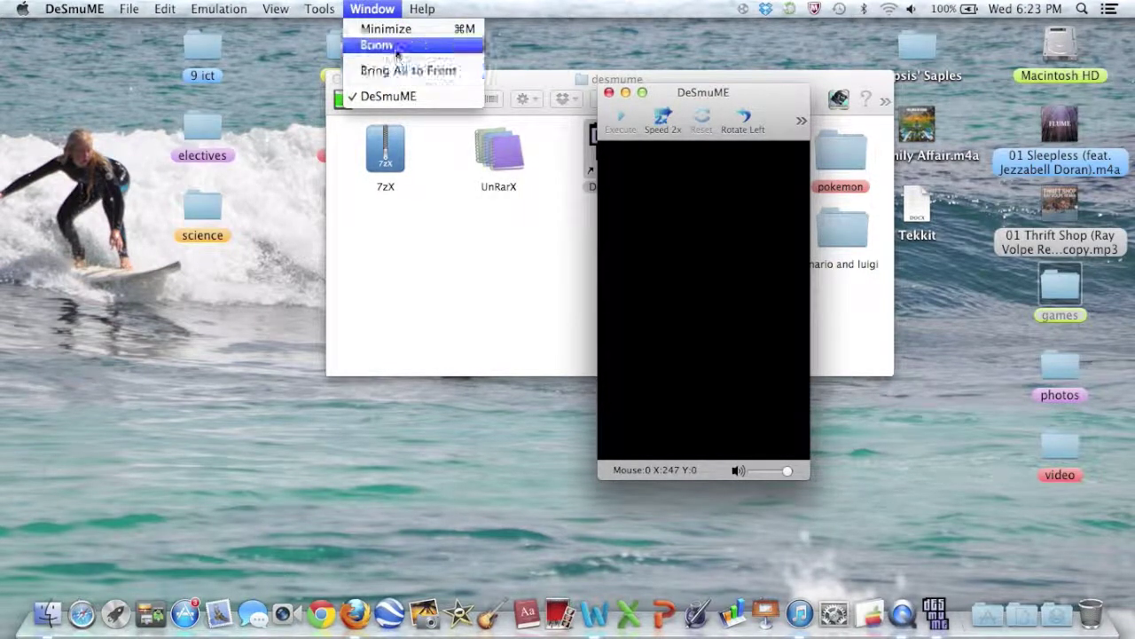
pyautogui.click(398, 45)
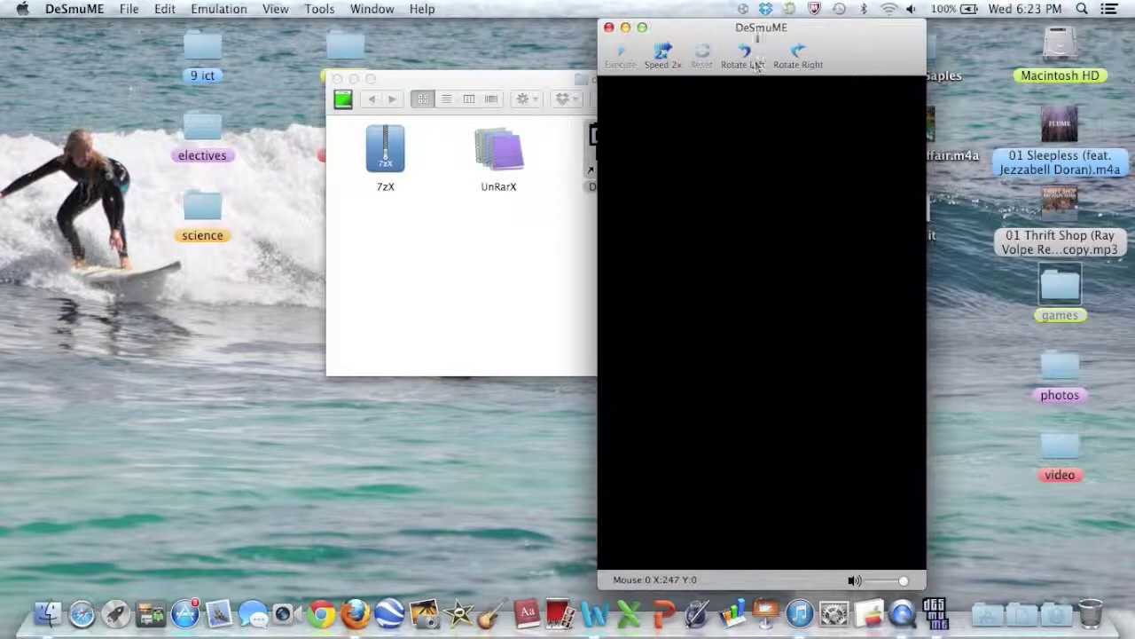
pyautogui.moveTo(717, 26); pyautogui.dragTo(547, 10)
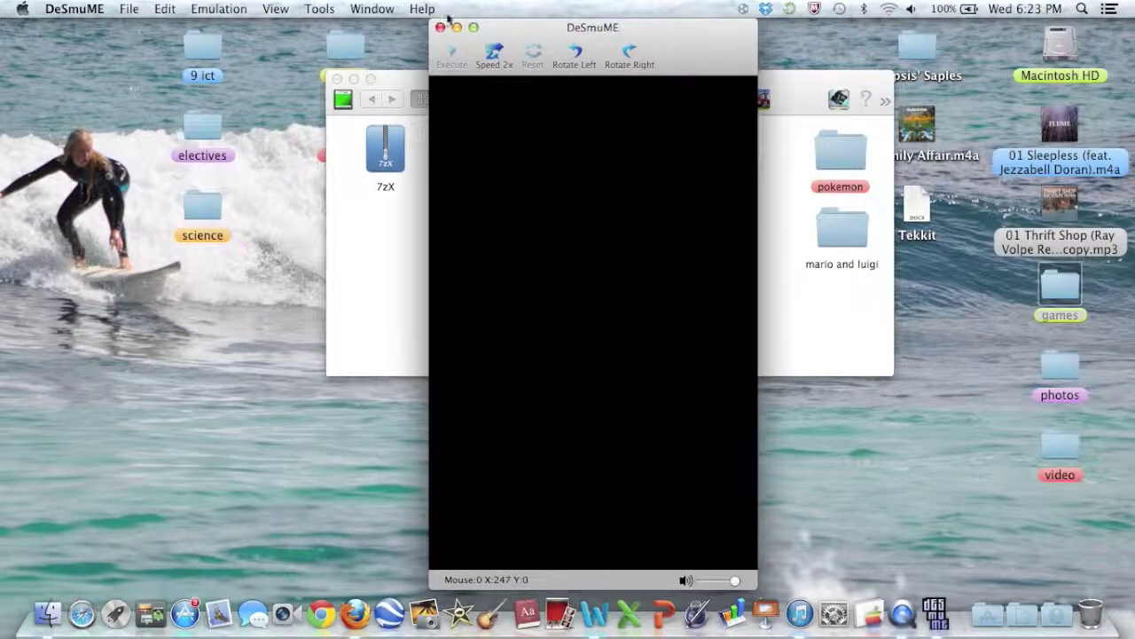
# Step: Show the NDS game files stored in the pokemon folder and close the folder window
pyautogui.doubleClick(830, 158)
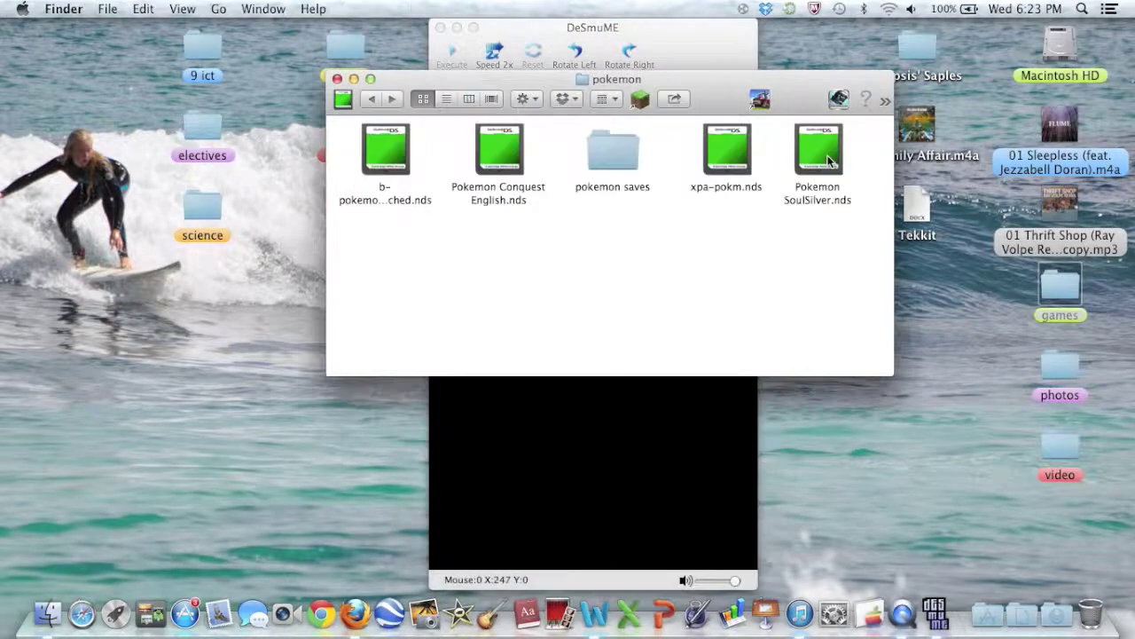
pyautogui.moveTo(706, 95); pyautogui.dragTo(747, 233)
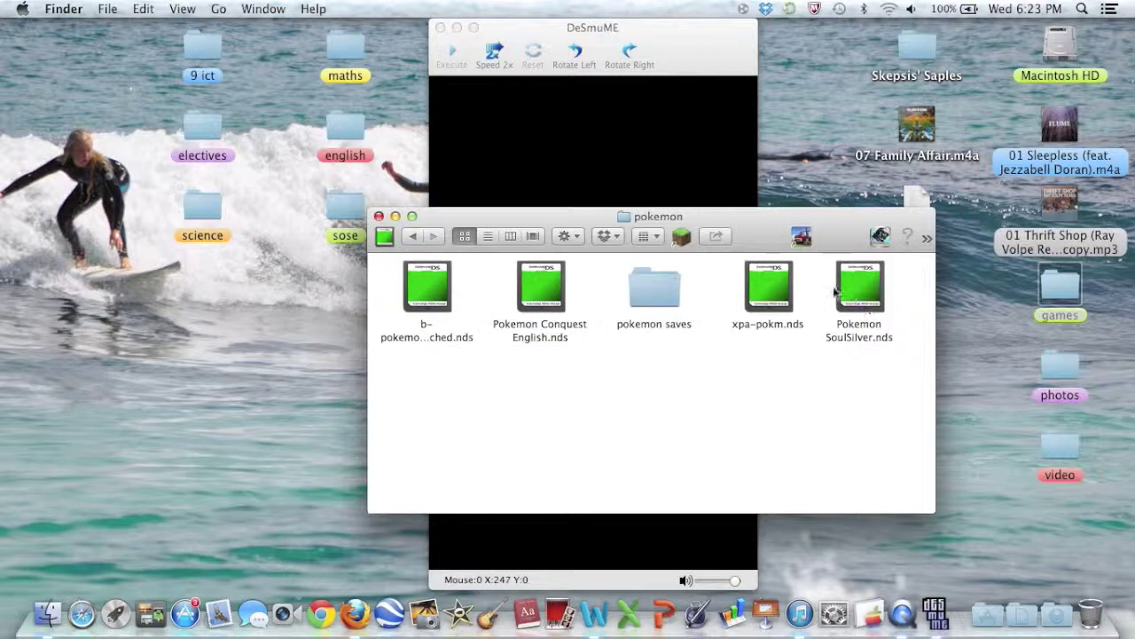
pyautogui.click(378, 217)
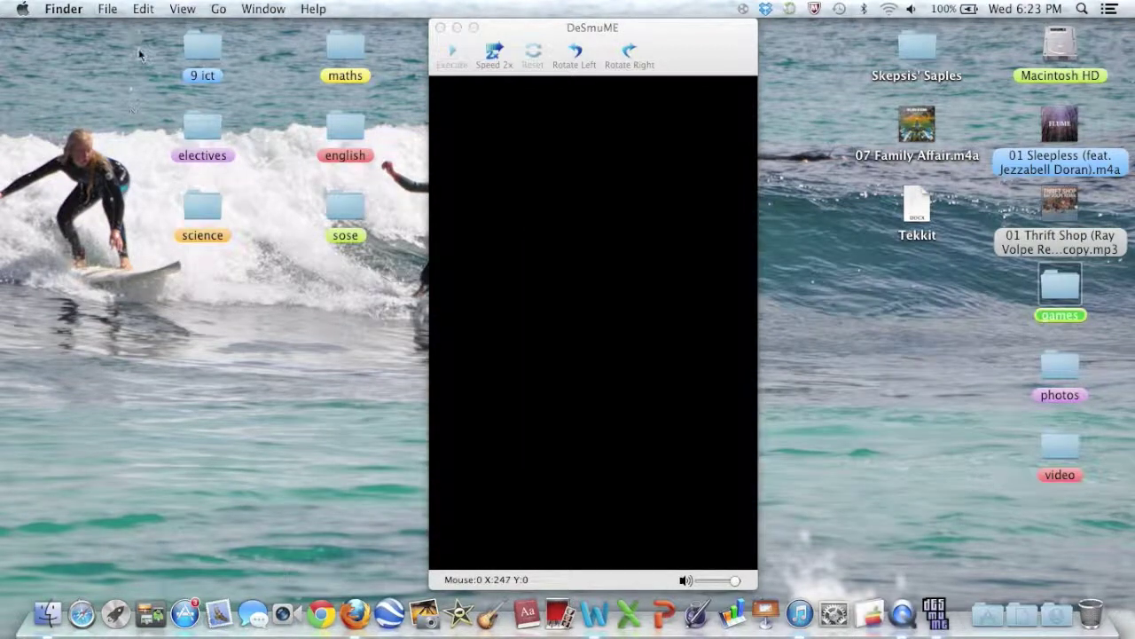
# Step: Load the ROM Pokemon Conquest English.nds in DeSmuME from Desktop > games > desmume > pokemon
pyautogui.moveTo(573, 17); pyautogui.dragTo(509, 11)
pyautogui.click(129, 8)
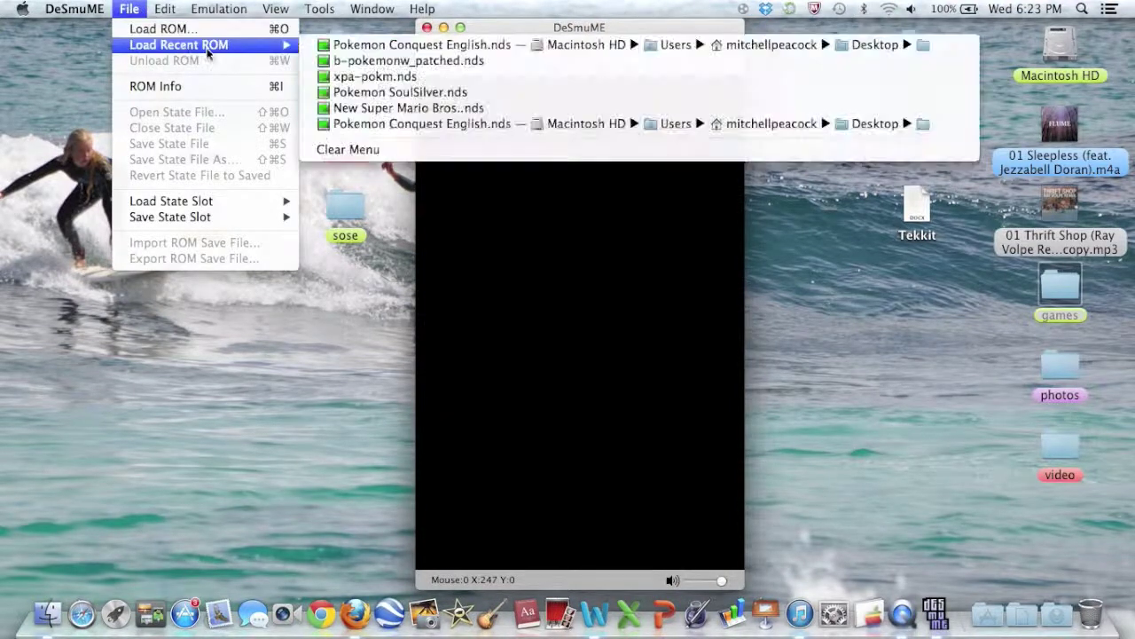
pyautogui.click(255, 33)
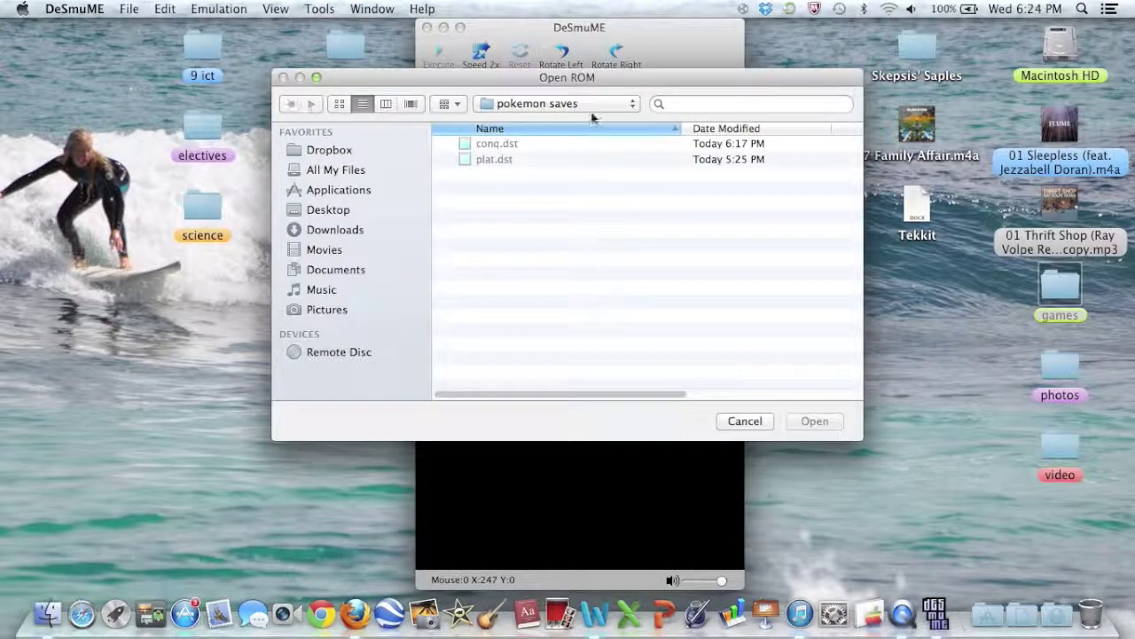
pyautogui.click(340, 210)
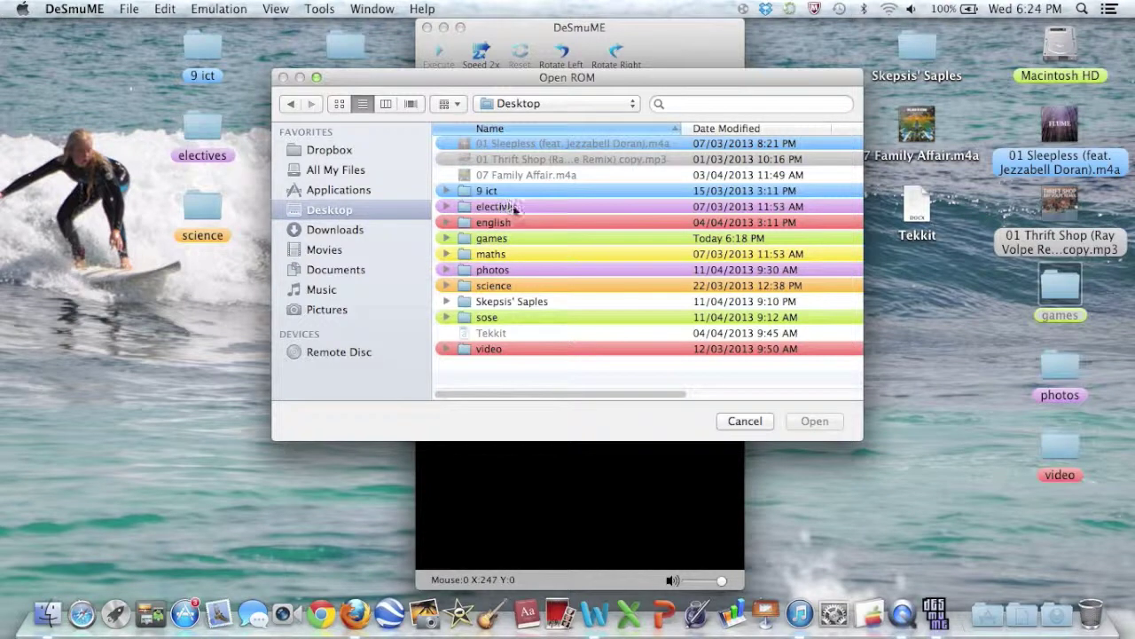
pyautogui.click(499, 255)
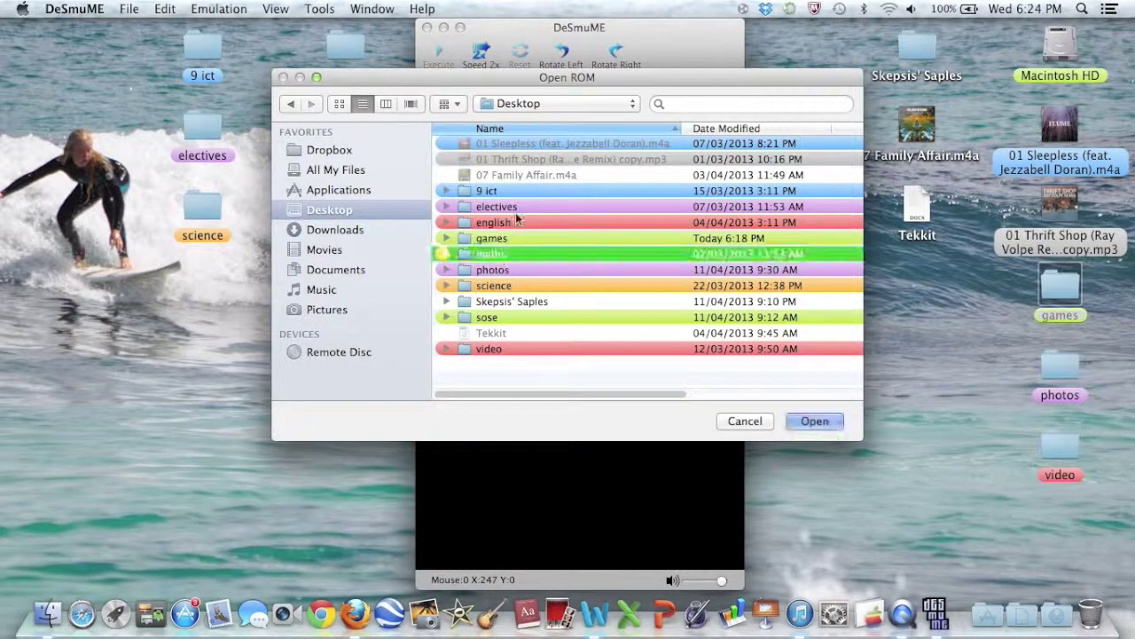
pyautogui.doubleClick(501, 239)
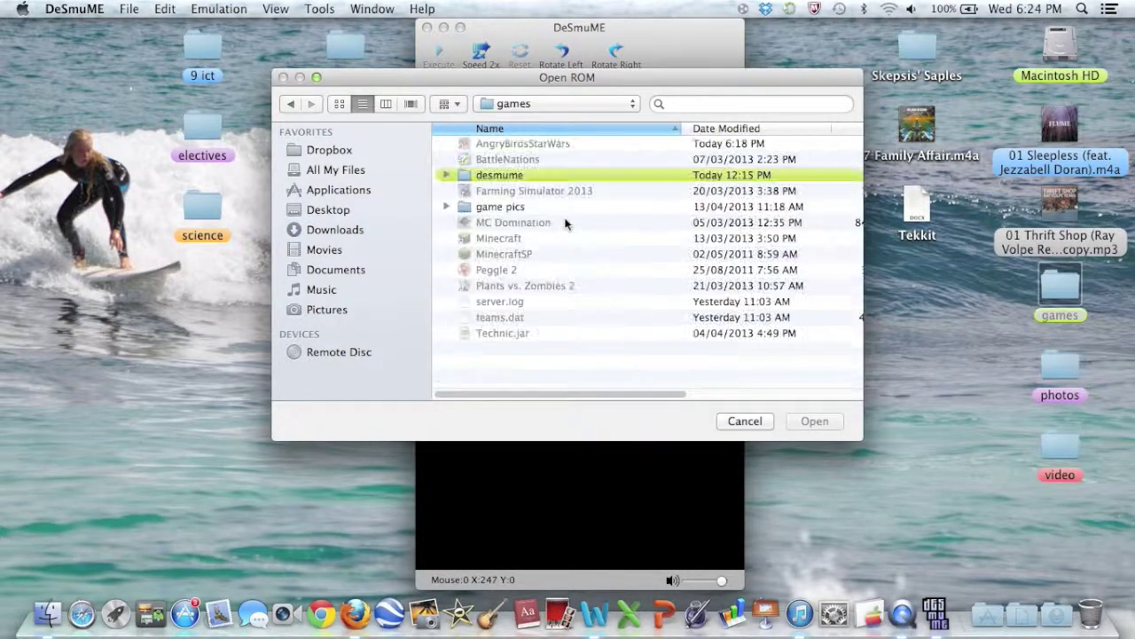
pyautogui.doubleClick(571, 180)
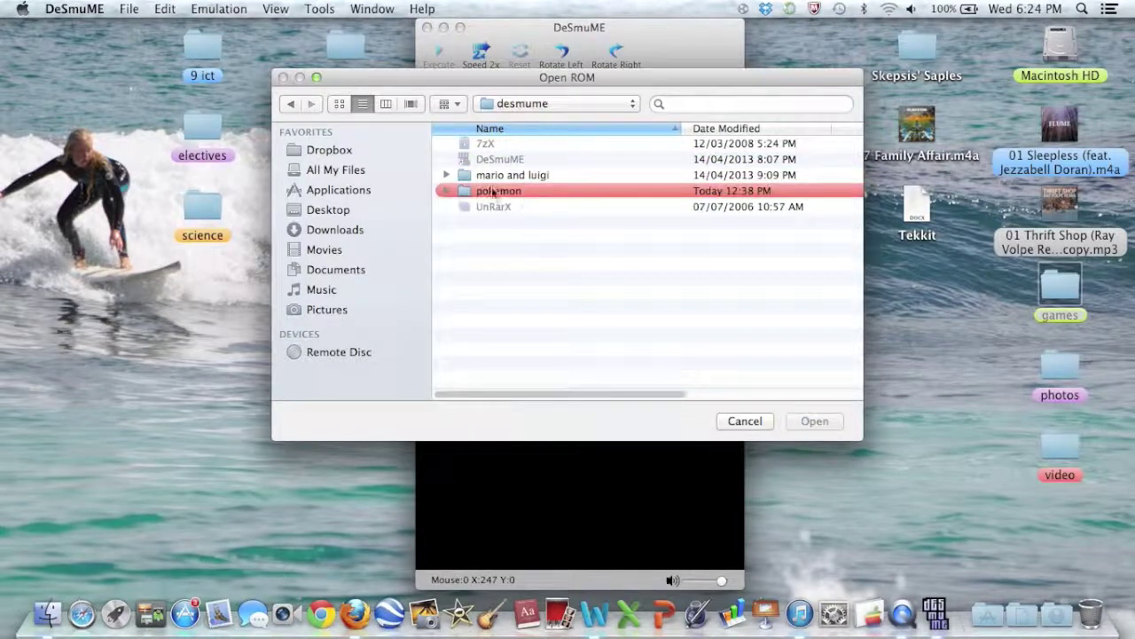
pyautogui.doubleClick(527, 190)
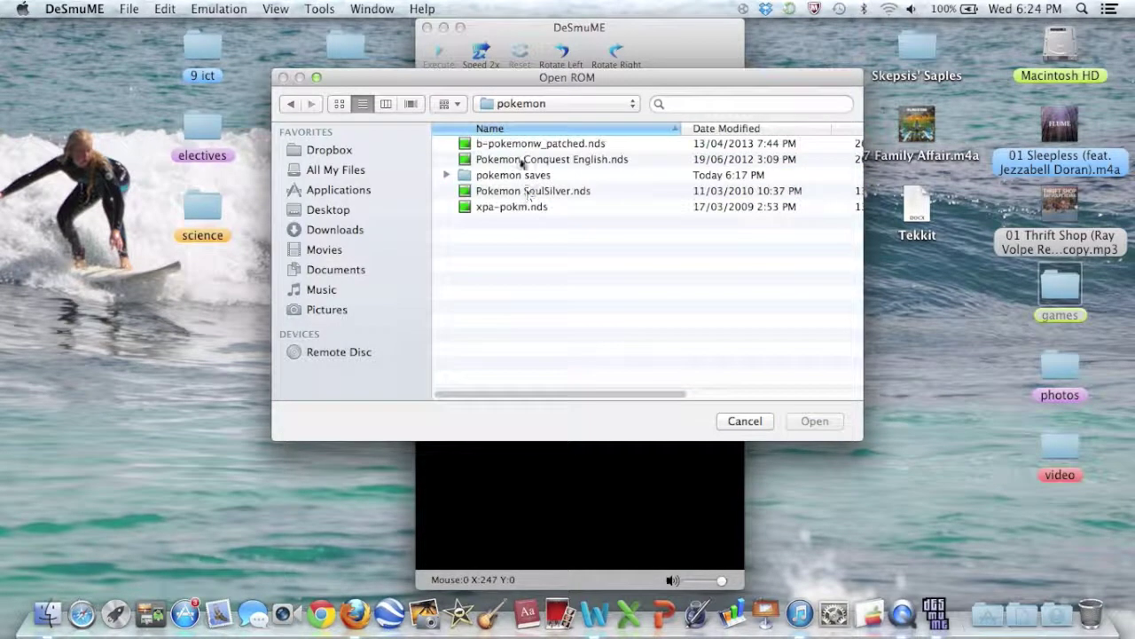
pyautogui.doubleClick(550, 158)
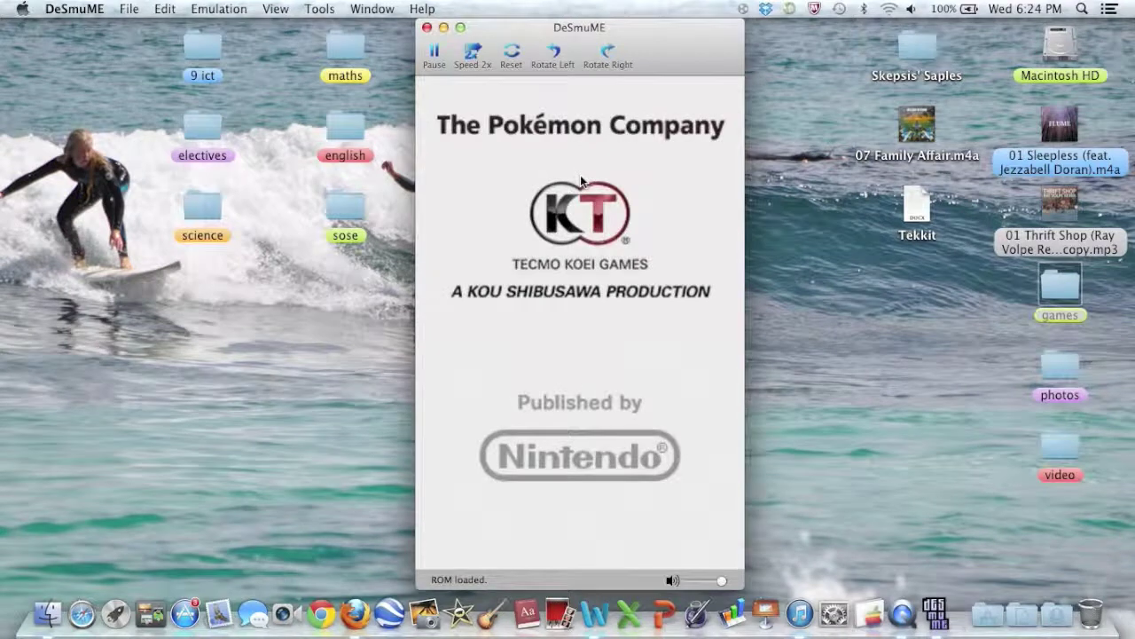
# Step: Go past the Pokémon Conquest title screen and continue the saved game The Legend of Ransei
pyautogui.press('x')
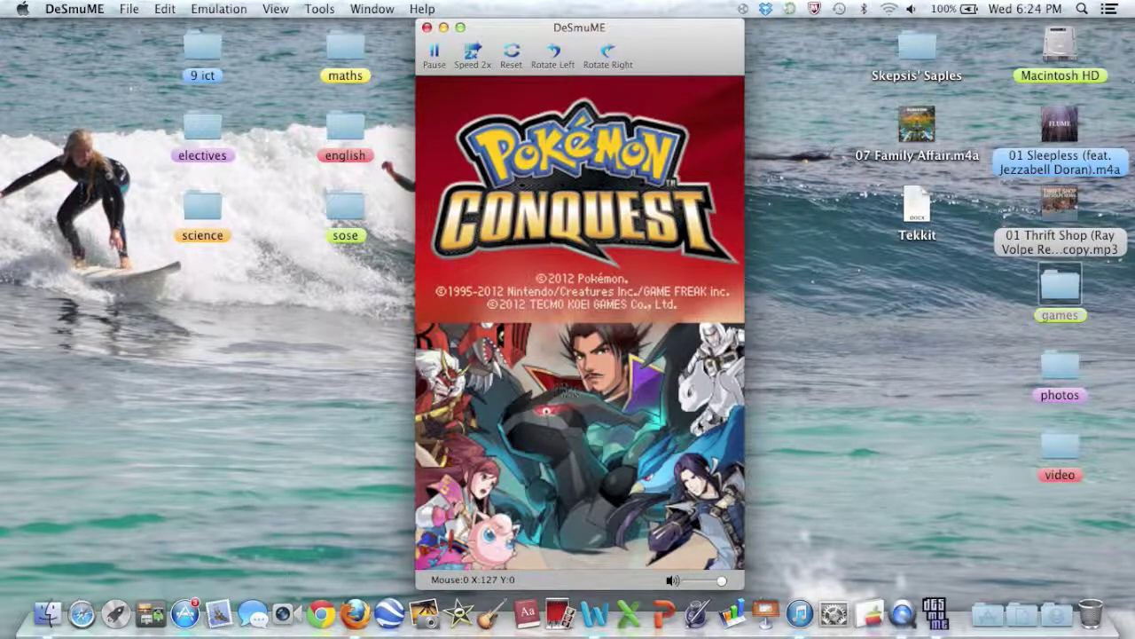
pyautogui.click(679, 457)
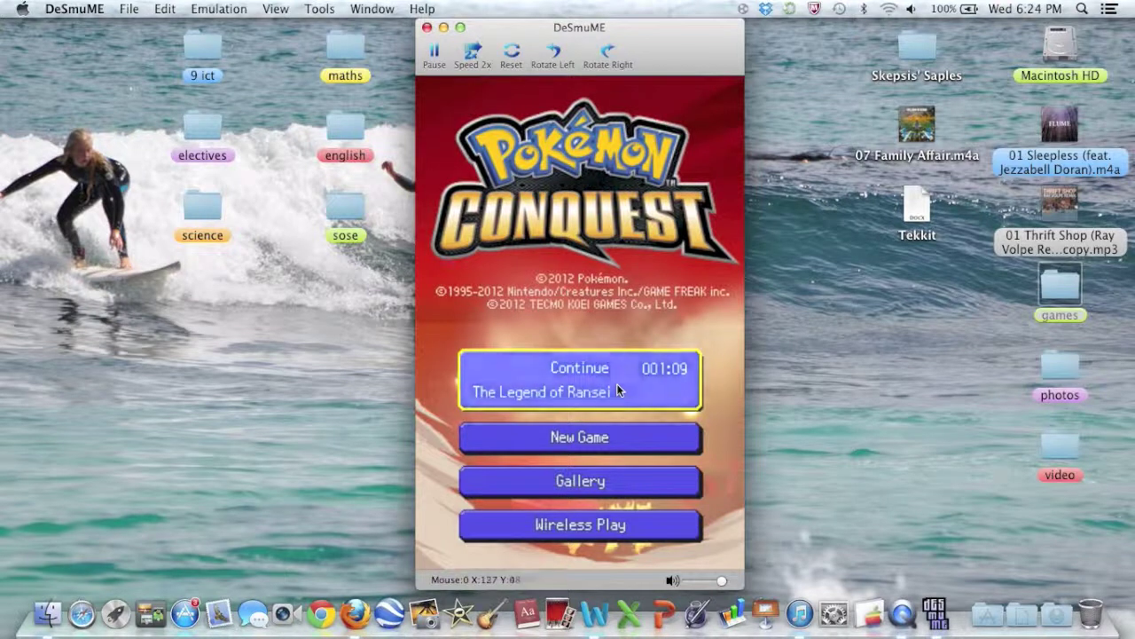
pyautogui.click(617, 385)
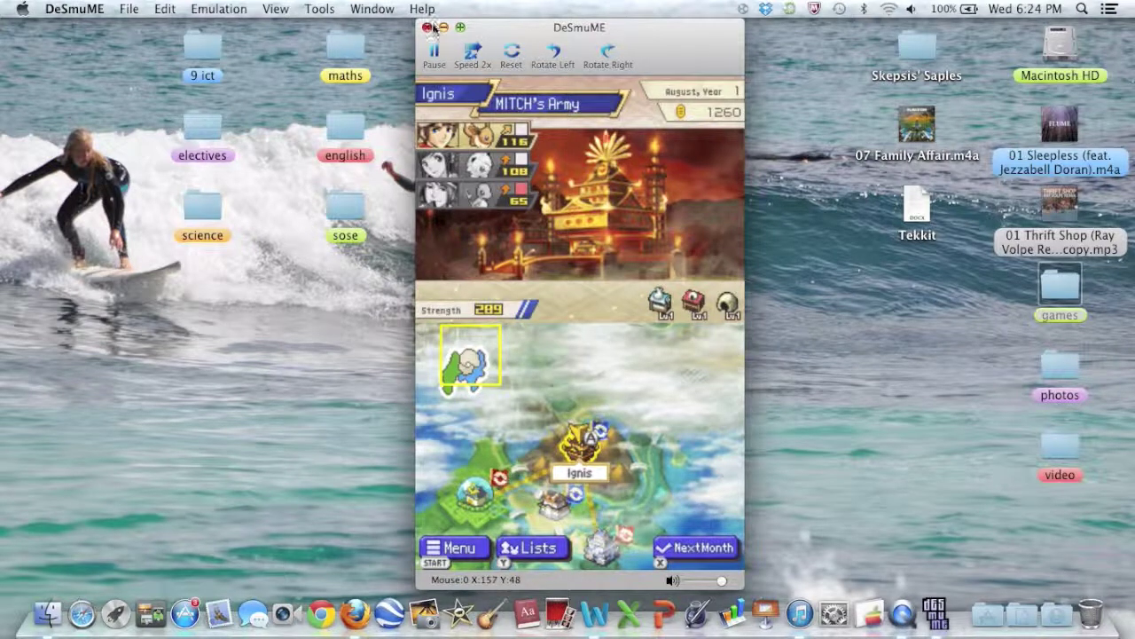
pyautogui.click(130, 9)
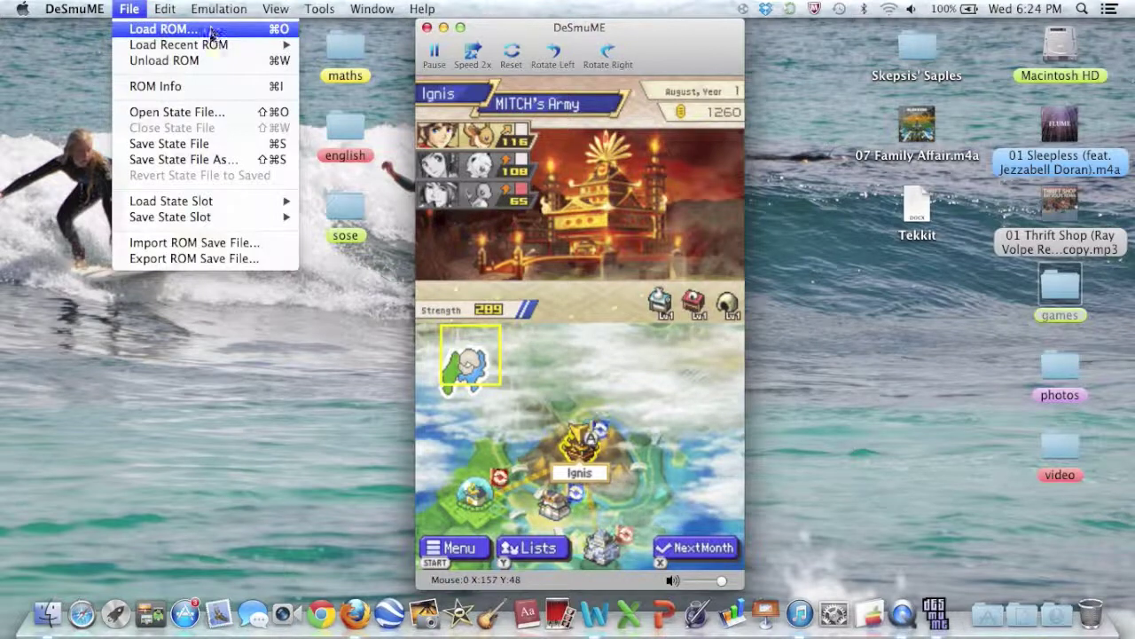
pyautogui.click(164, 328)
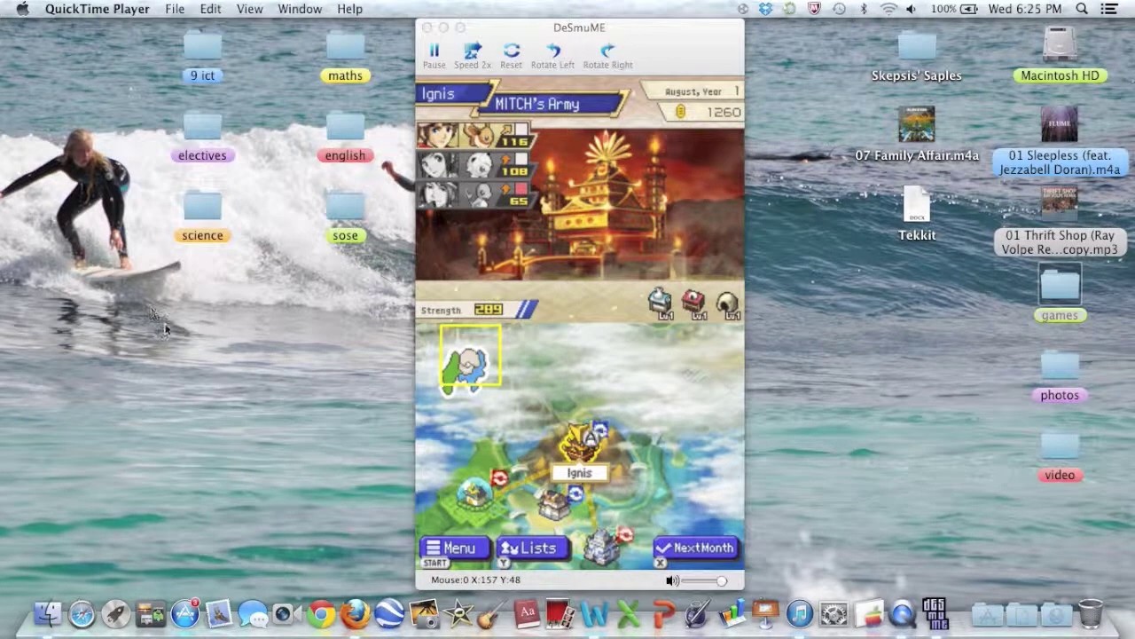
pyautogui.click(175, 9)
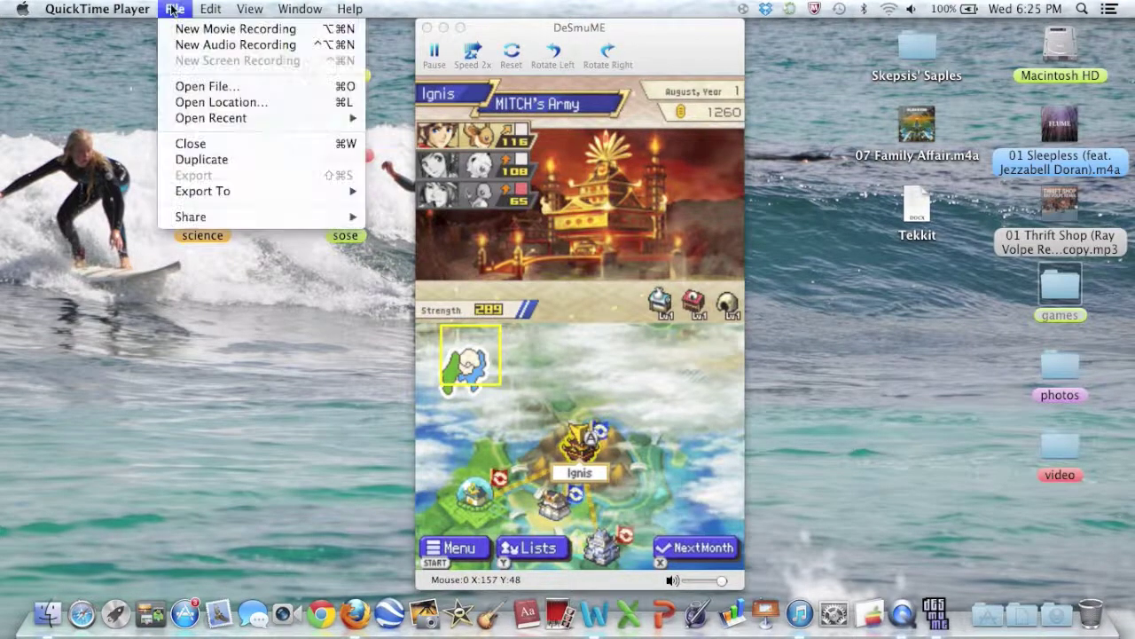
pyautogui.click(186, 52)
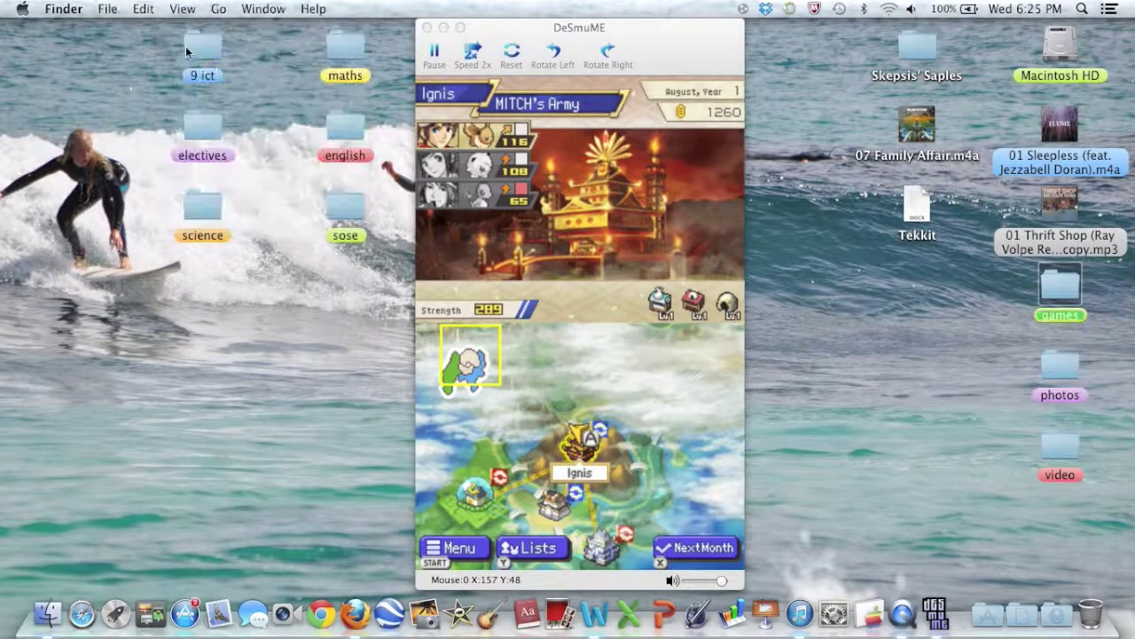
# Step: Return to DeSmuME and open the state file conq.dst from the pokemon saves folder
pyautogui.click(513, 30)
pyautogui.click(128, 9)
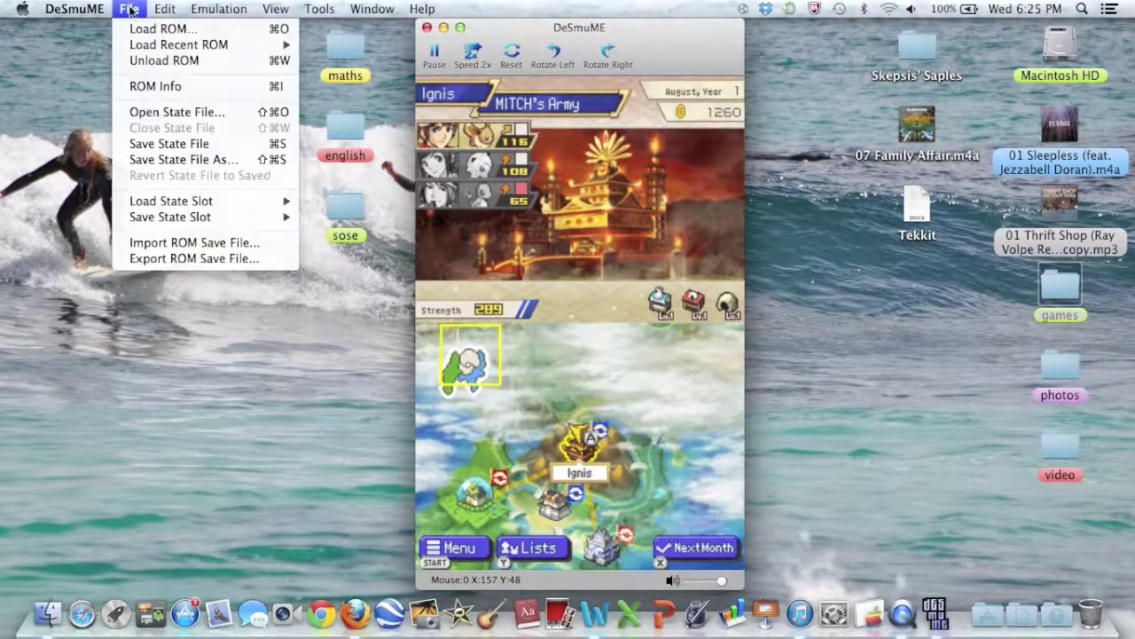
pyautogui.click(221, 116)
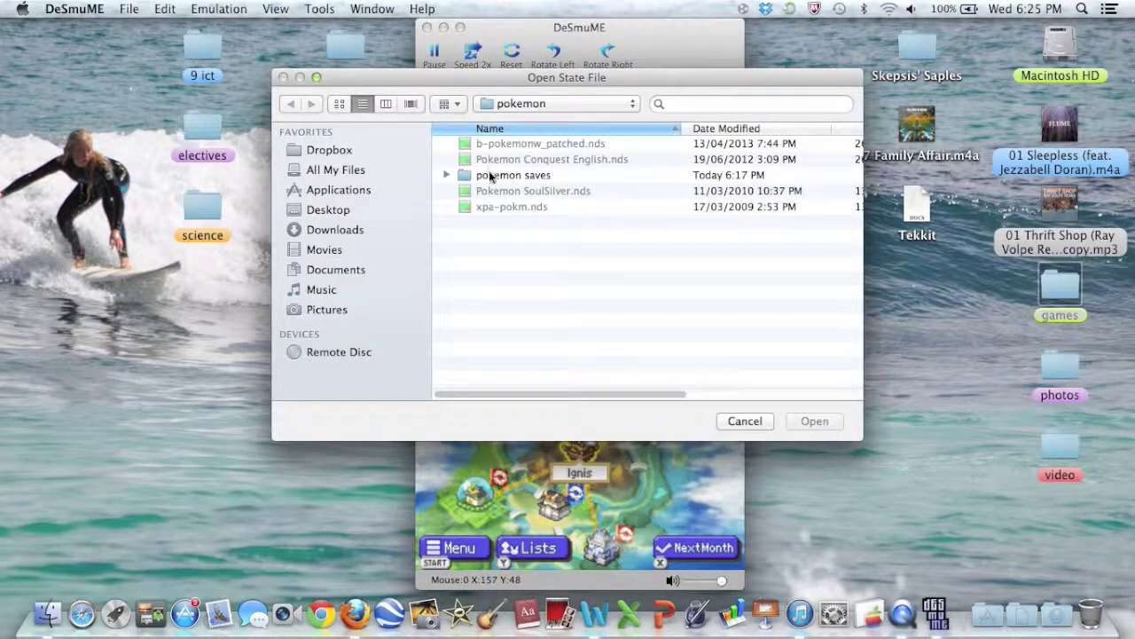
pyautogui.doubleClick(486, 175)
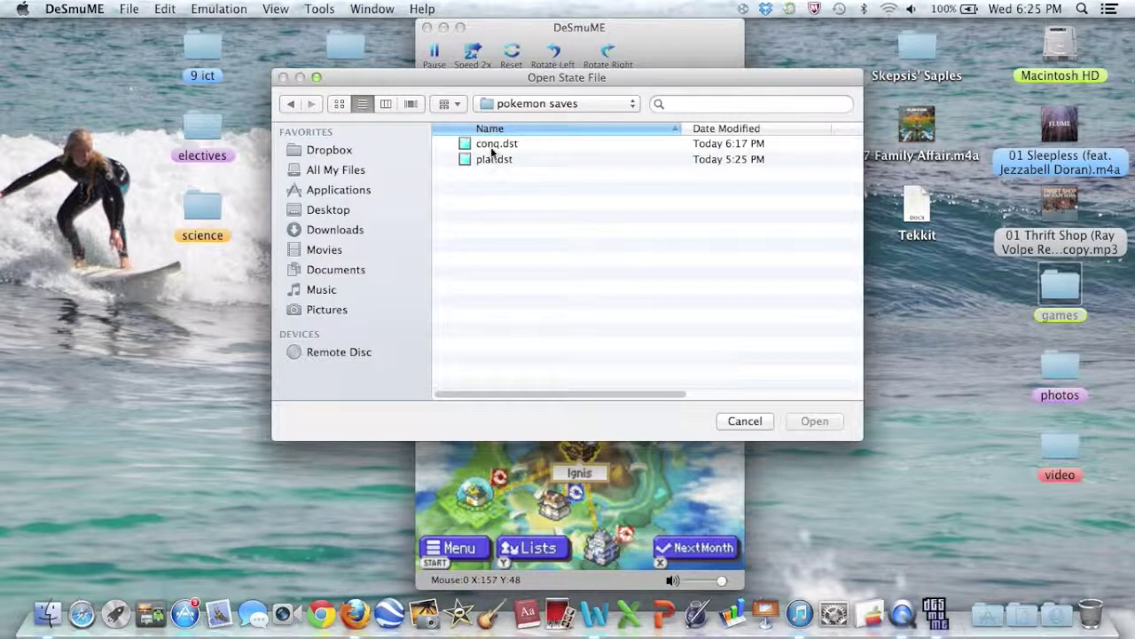
pyautogui.doubleClick(496, 144)
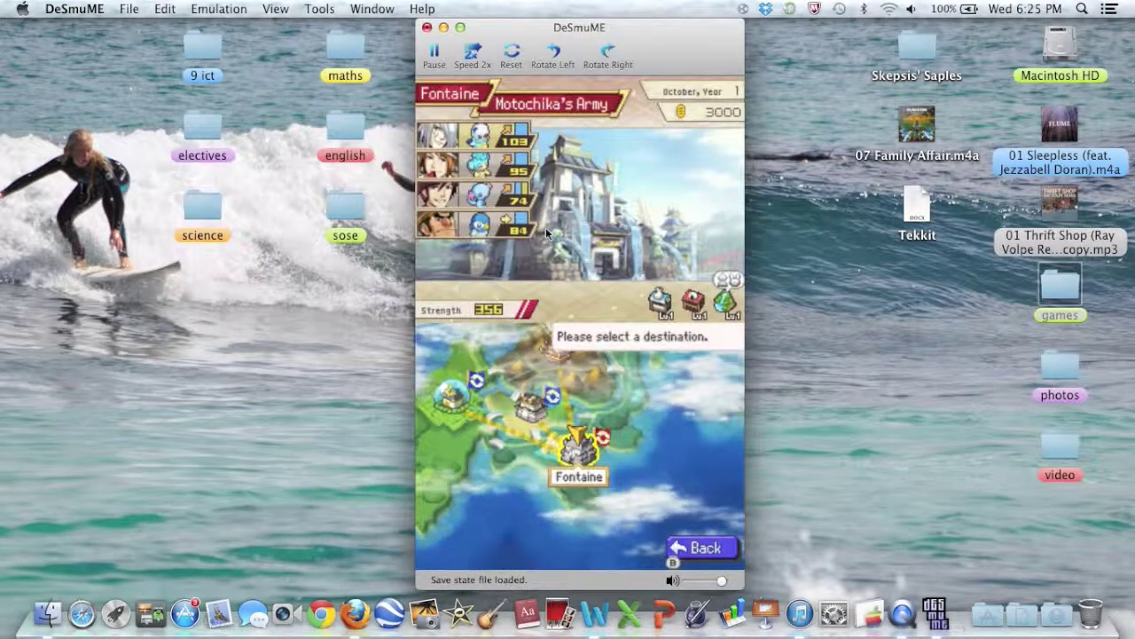
# Step: Save the current game state as a new state file named gs in the pokemon saves folder
pyautogui.click(136, 8)
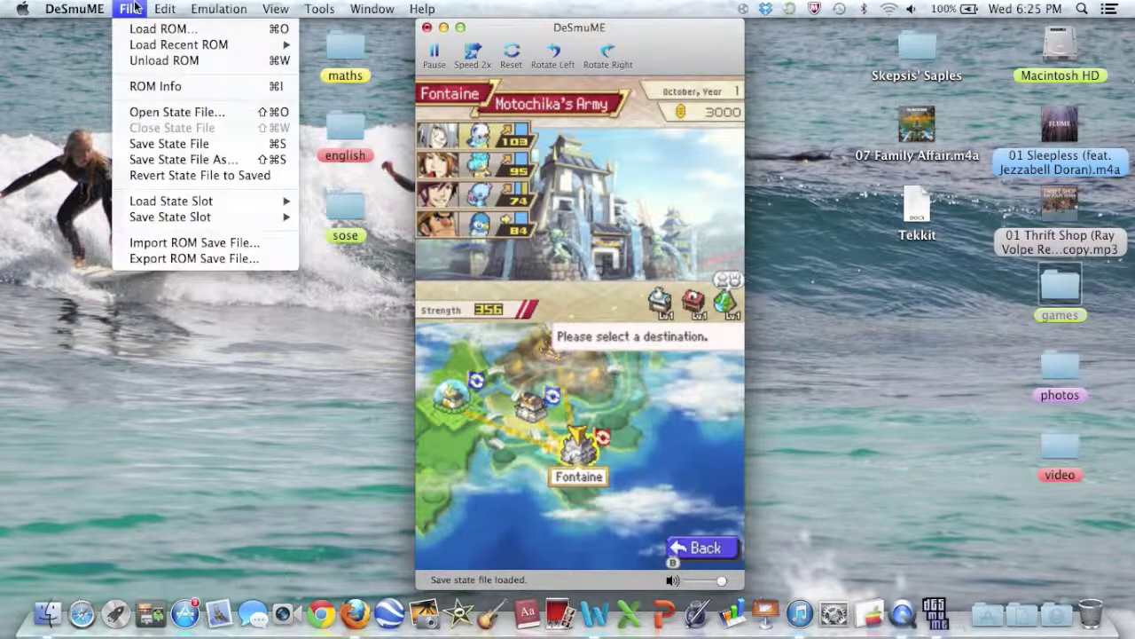
pyautogui.click(236, 159)
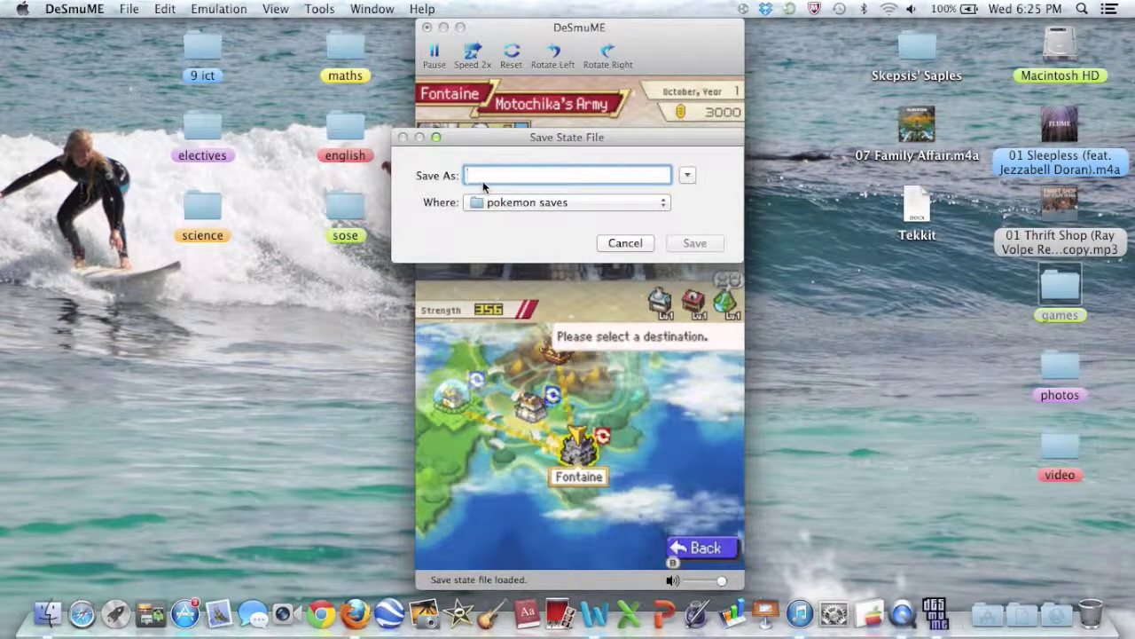
pyautogui.write('p1')
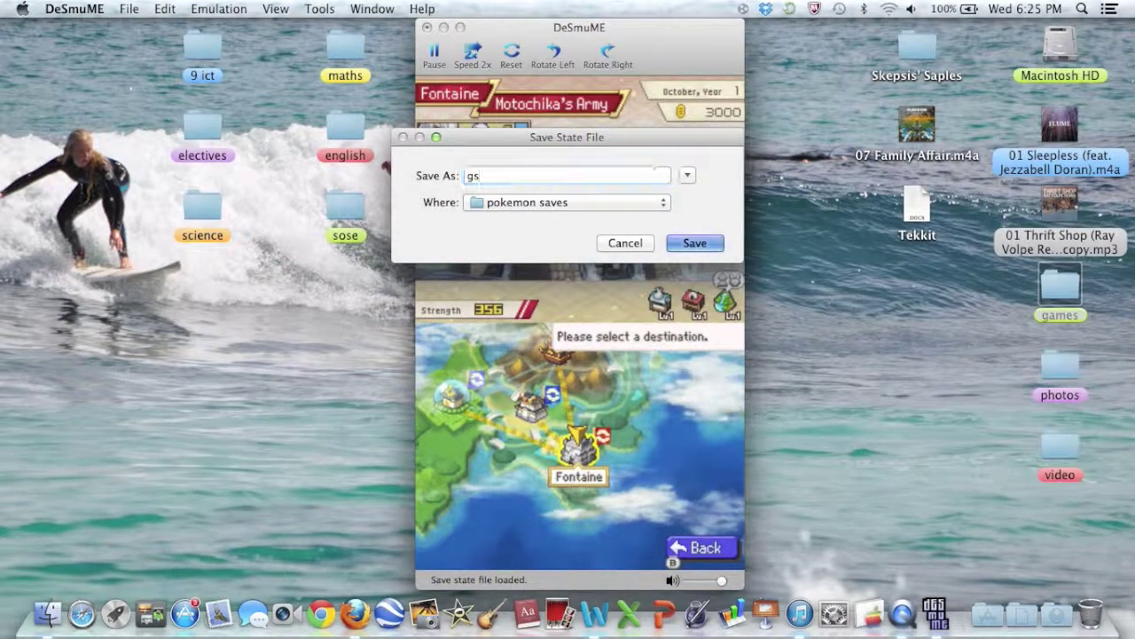
pyautogui.press('Return')
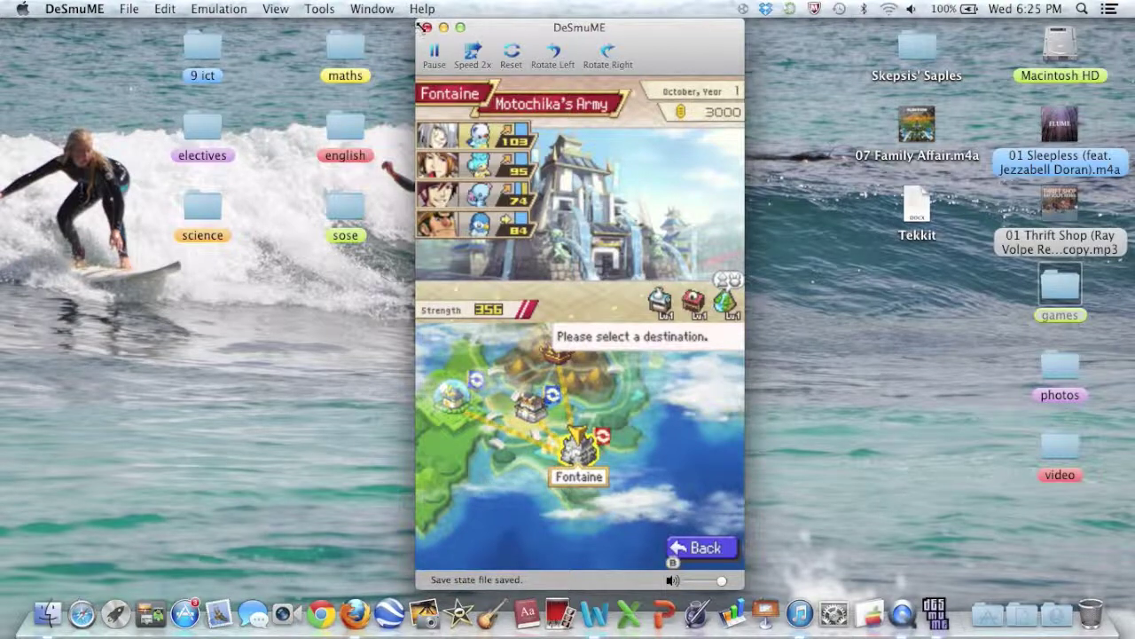
# Step: Close the Pokémon Conquest game window in DeSmuME and confirm closing it
pyautogui.click(427, 26)
pyautogui.click(663, 186)
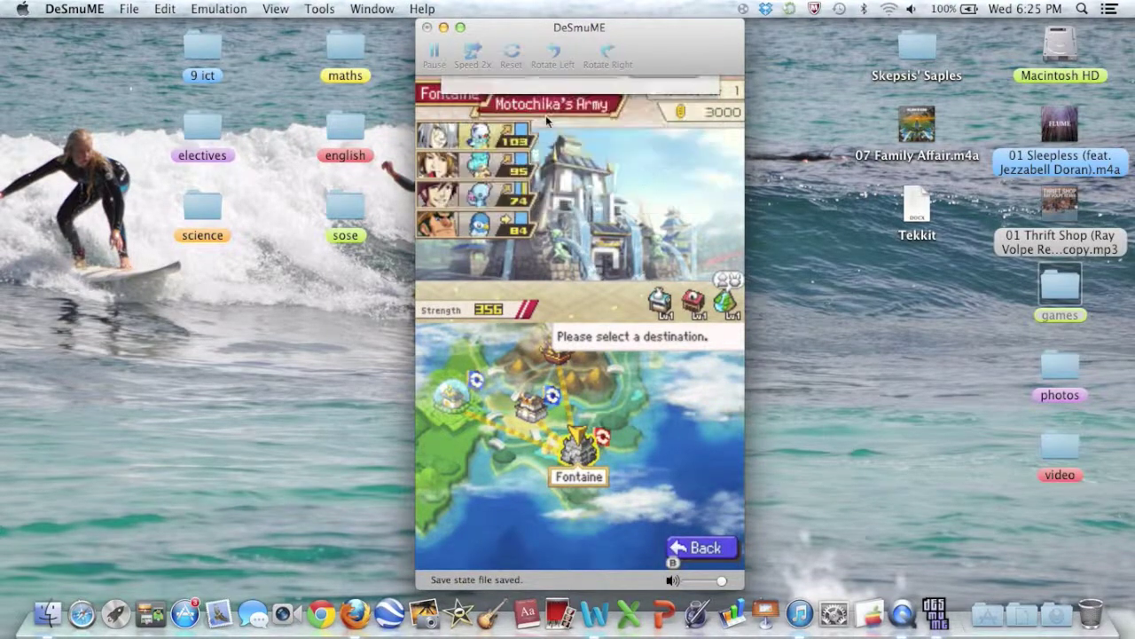
pyautogui.click(427, 28)
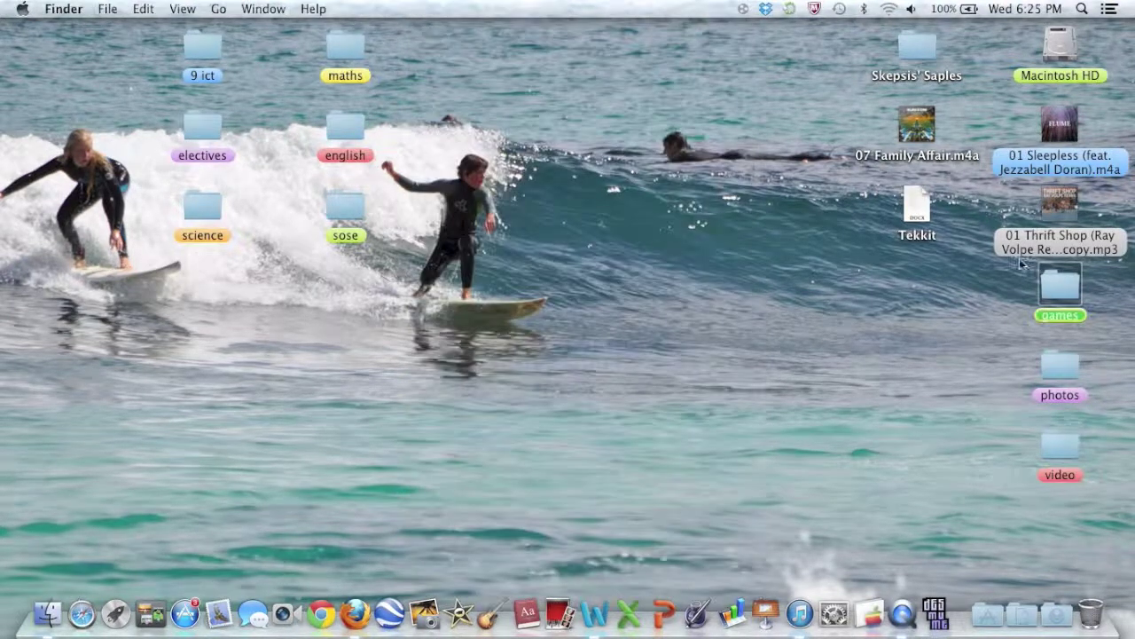
# Step: Open the pokemon saves folder in Finder through games > desmume > pokemon on the desktop
pyautogui.doubleClick(1054, 277)
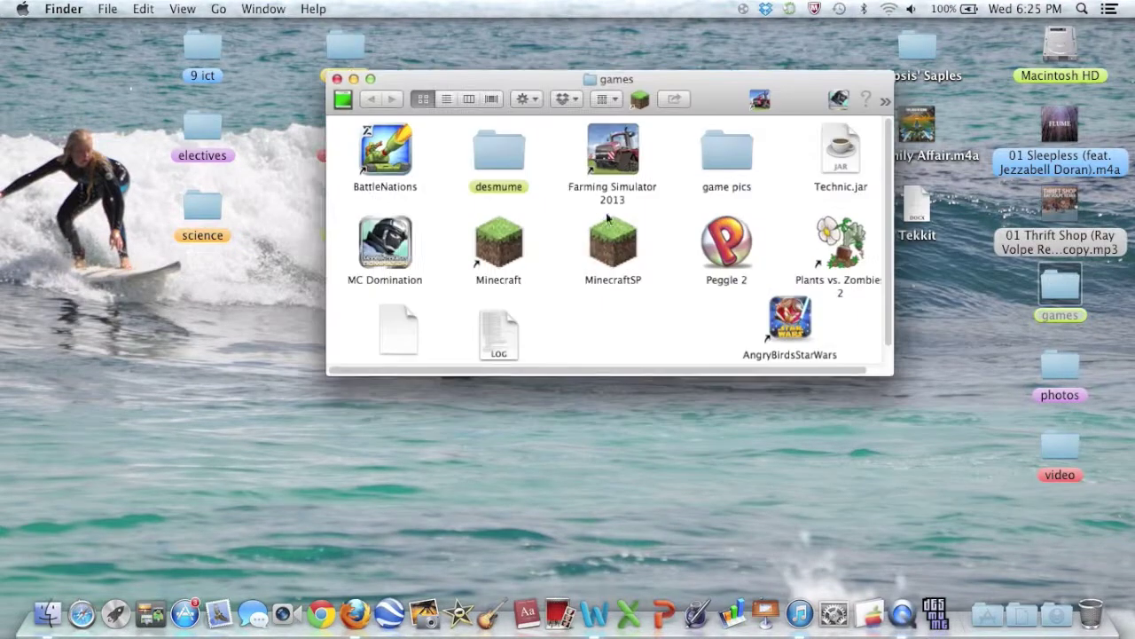
pyautogui.doubleClick(498, 153)
pyautogui.doubleClick(838, 157)
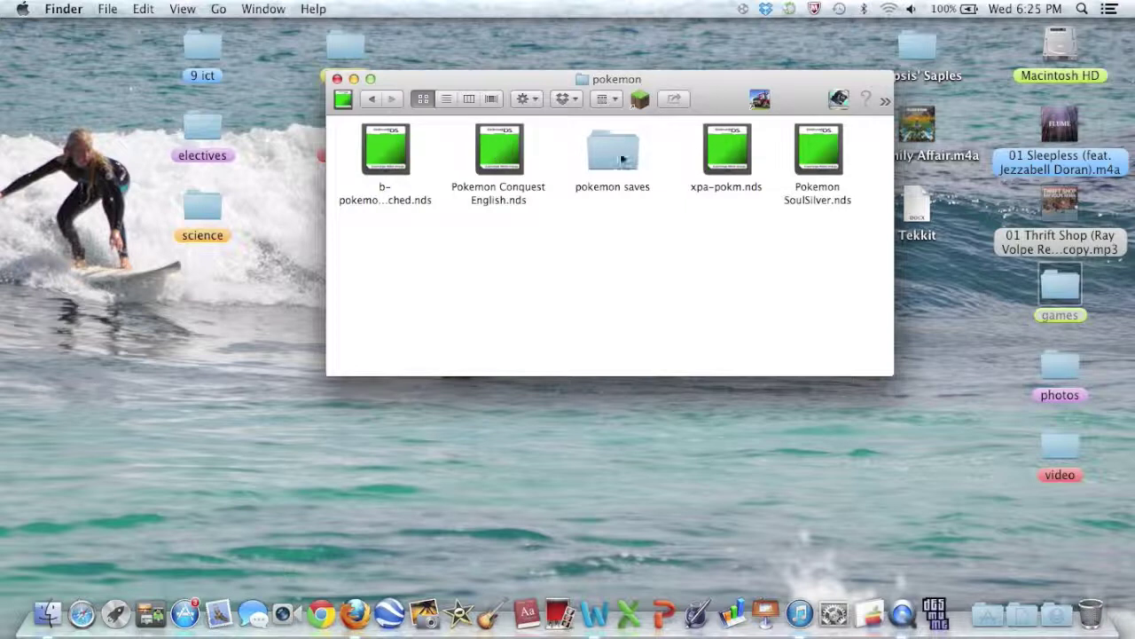
pyautogui.doubleClick(612, 153)
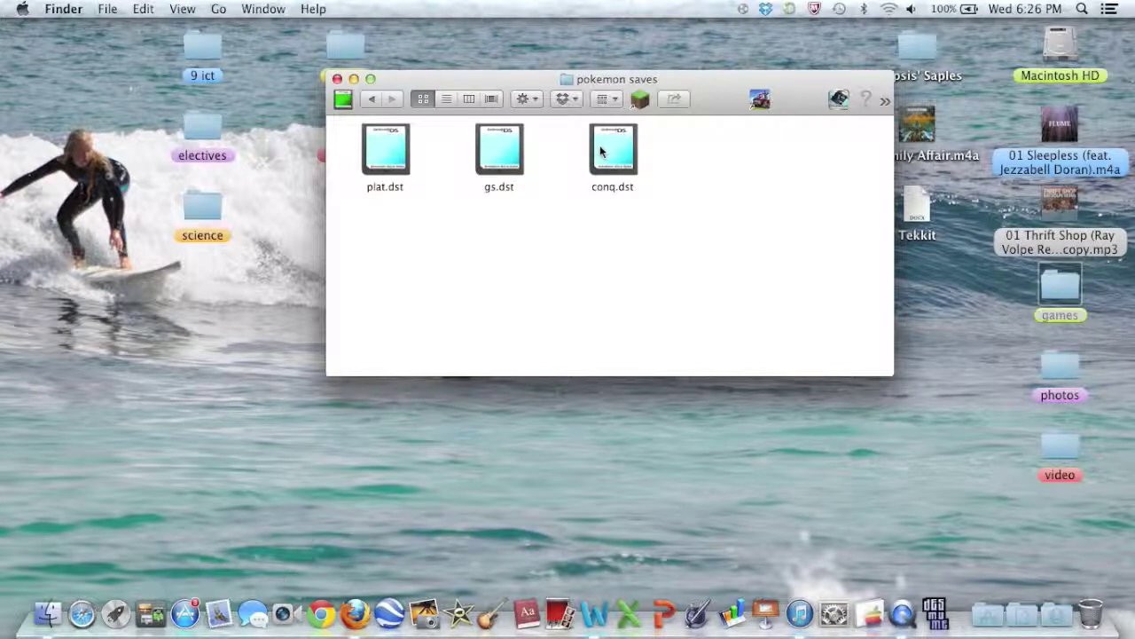
# Step: Move the state file gs.dst to the Trash and close the pokemon saves folder window
pyautogui.click(501, 156)
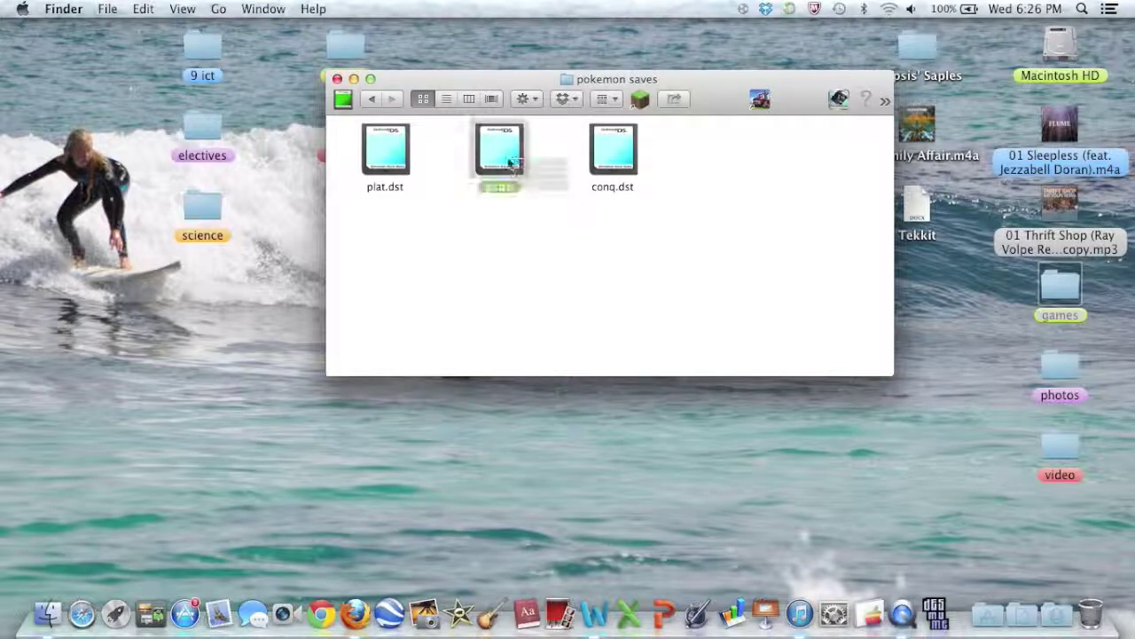
pyautogui.press('super+BackSpace')
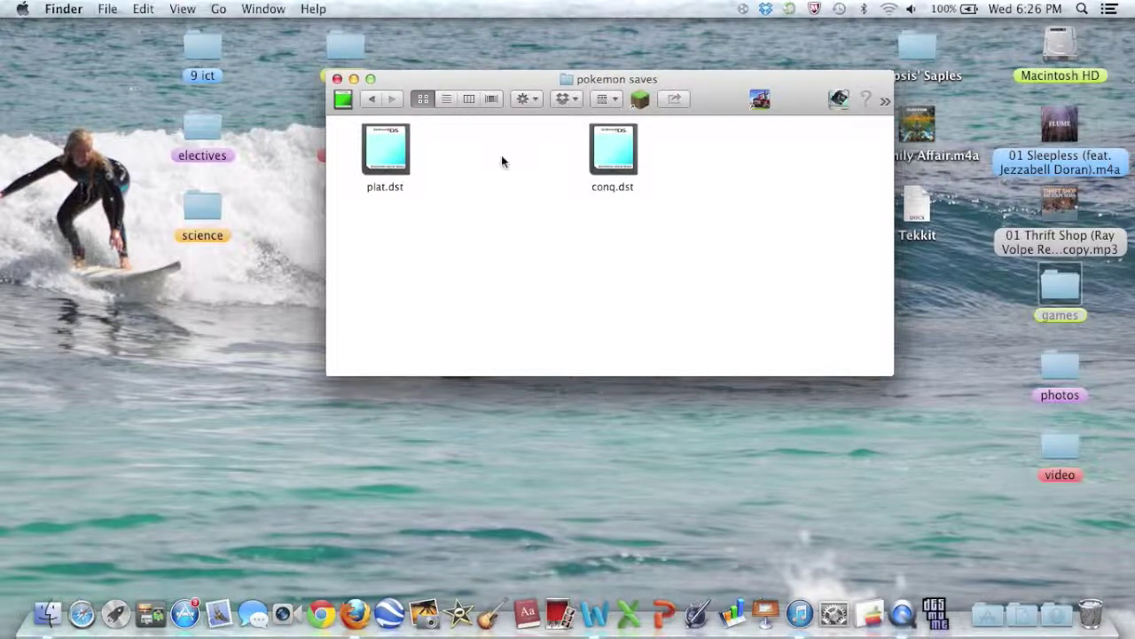
pyautogui.click(337, 78)
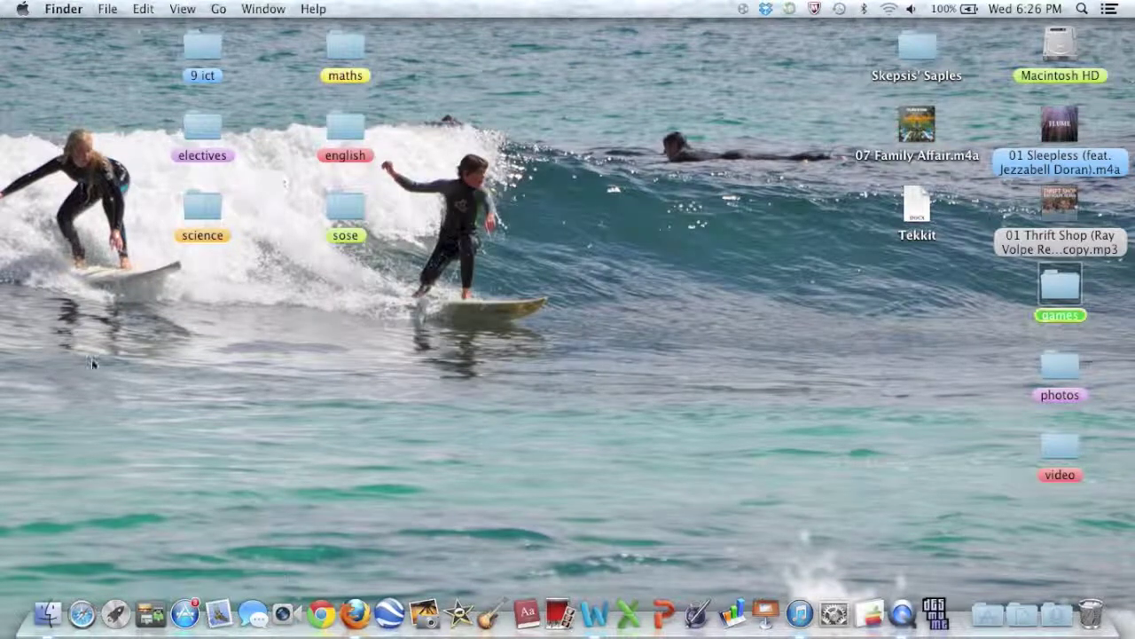